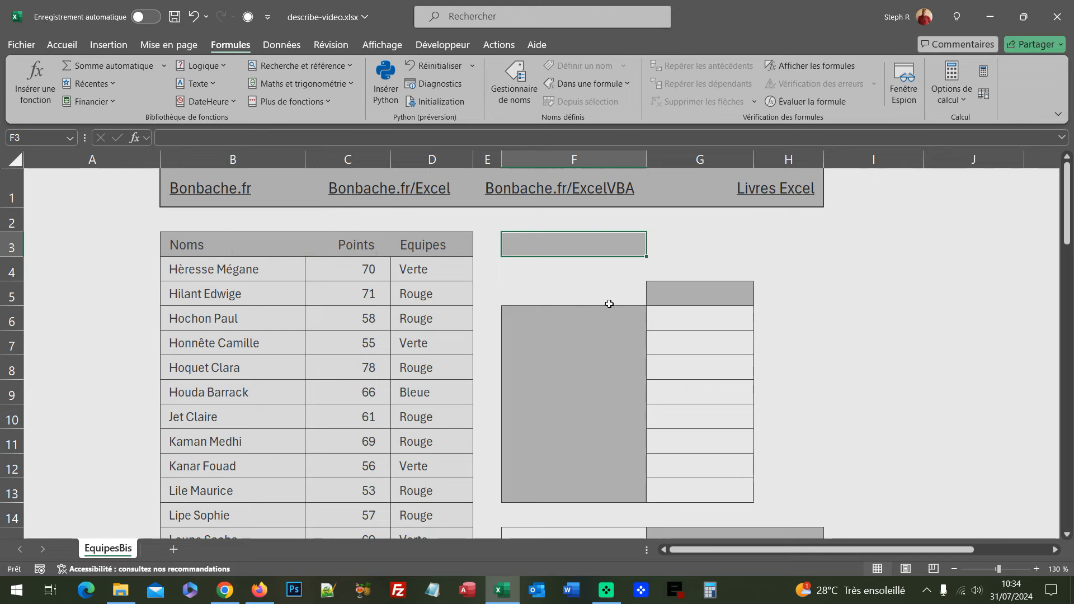
Examine the Noms, Points and Equipes table down to its last row and the empty result grids in columns F to H
{"action": "left_click", "coordinate": [353, 270]}
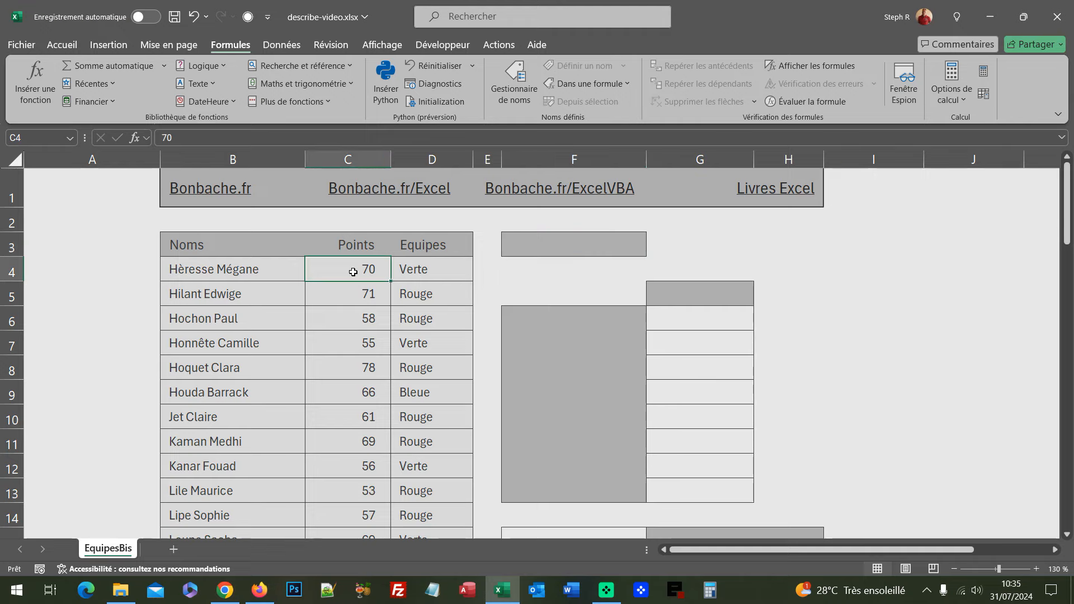
{"action": "scroll", "coordinate": [353, 271], "scroll_direction": "down", "scroll_amount": 7}
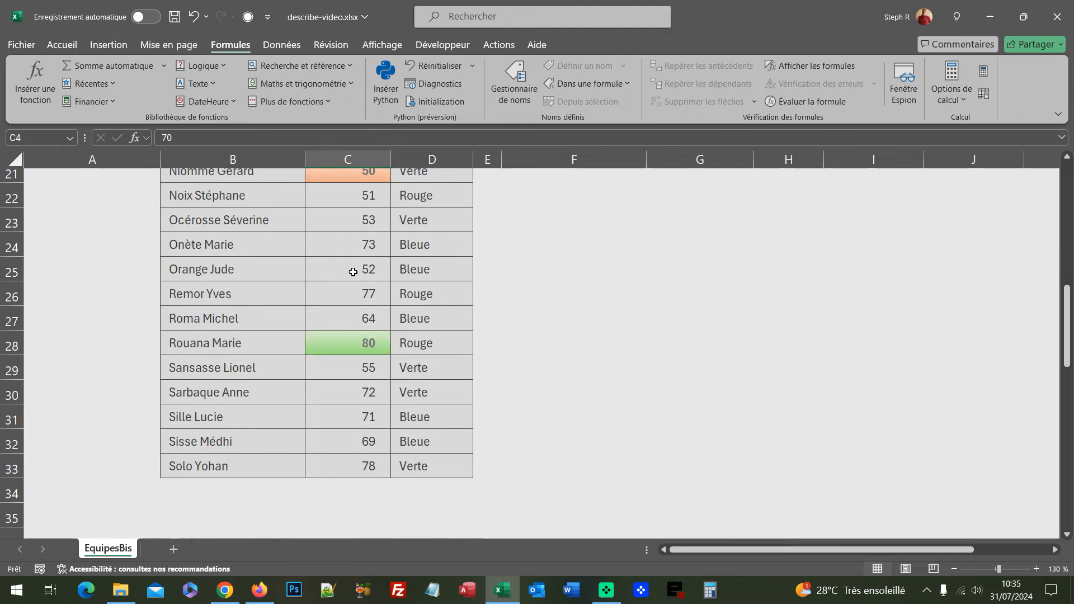
{"action": "scroll", "coordinate": [353, 271], "scroll_direction": "up", "scroll_amount": 7}
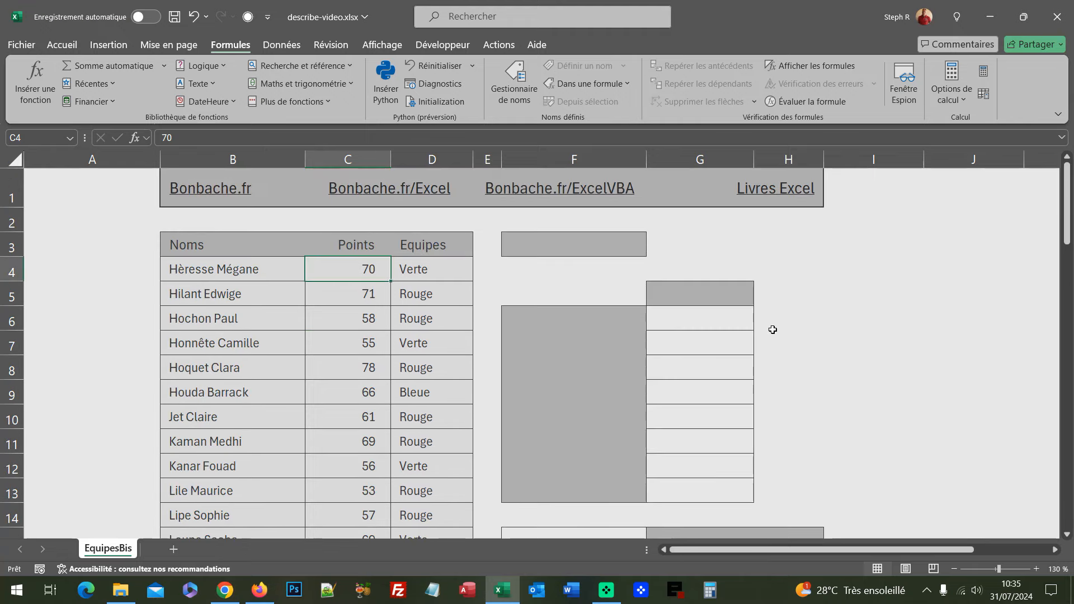
{"action": "scroll", "coordinate": [772, 329], "scroll_direction": "down", "scroll_amount": 4}
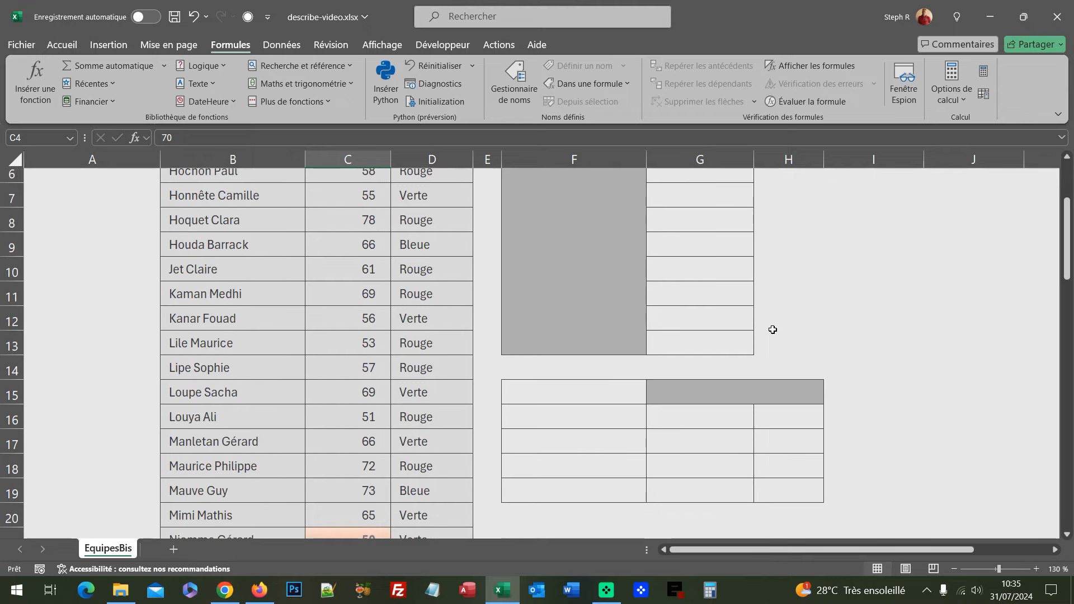
{"action": "scroll", "coordinate": [772, 329], "scroll_direction": "up", "scroll_amount": 2}
{"action": "scroll", "coordinate": [772, 330], "scroll_direction": "up", "scroll_amount": 2}
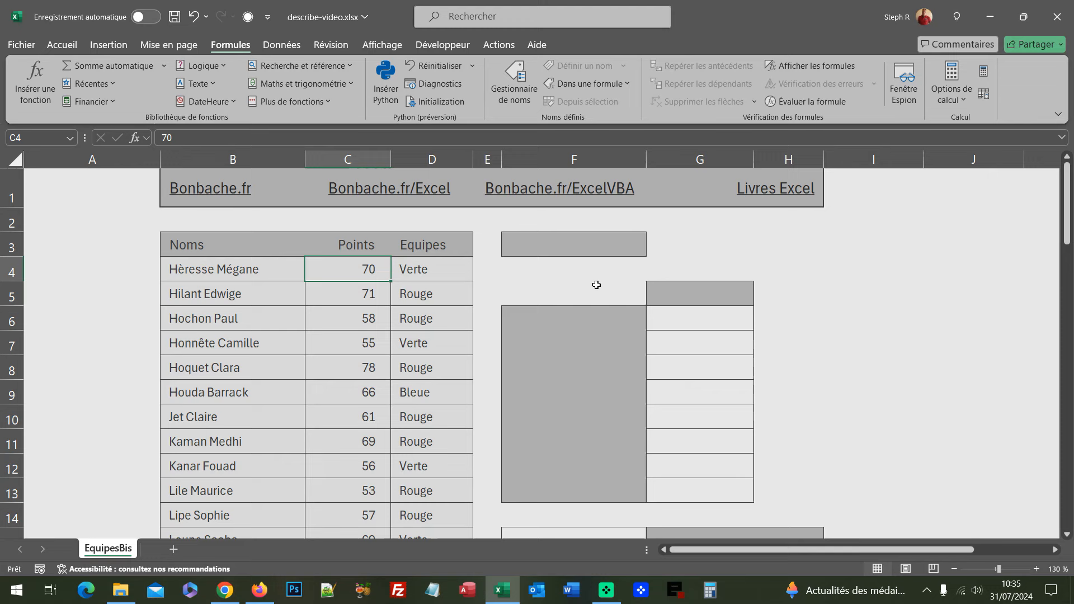
Create a Python DataFrame in F3 with tab=xl("B3:D33", headers=True) and preview its data card
{"action": "left_click", "coordinate": [558, 247]}
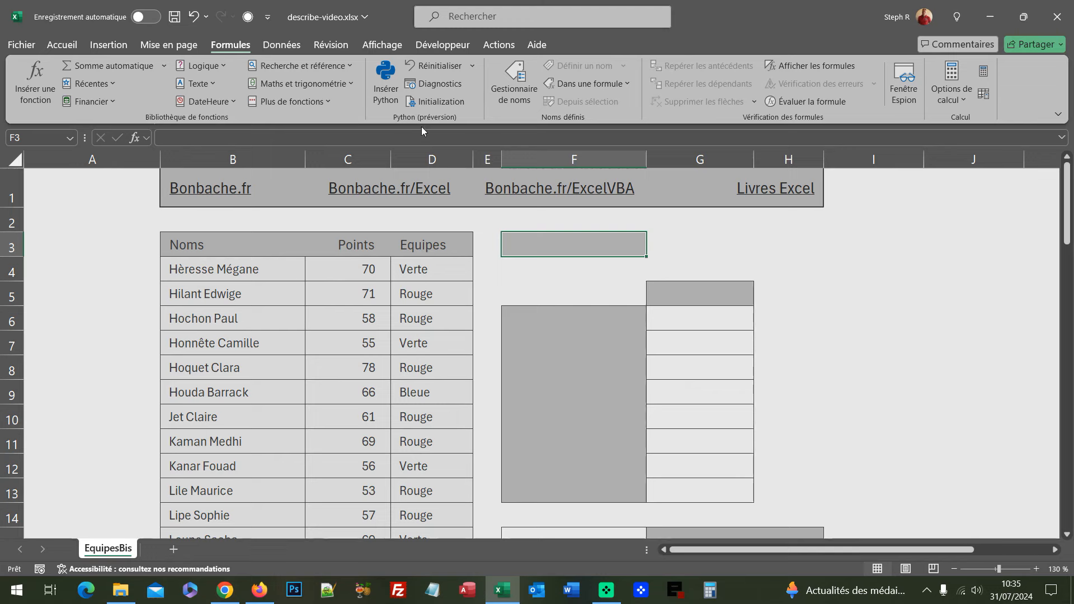
{"action": "left_click", "coordinate": [386, 84]}
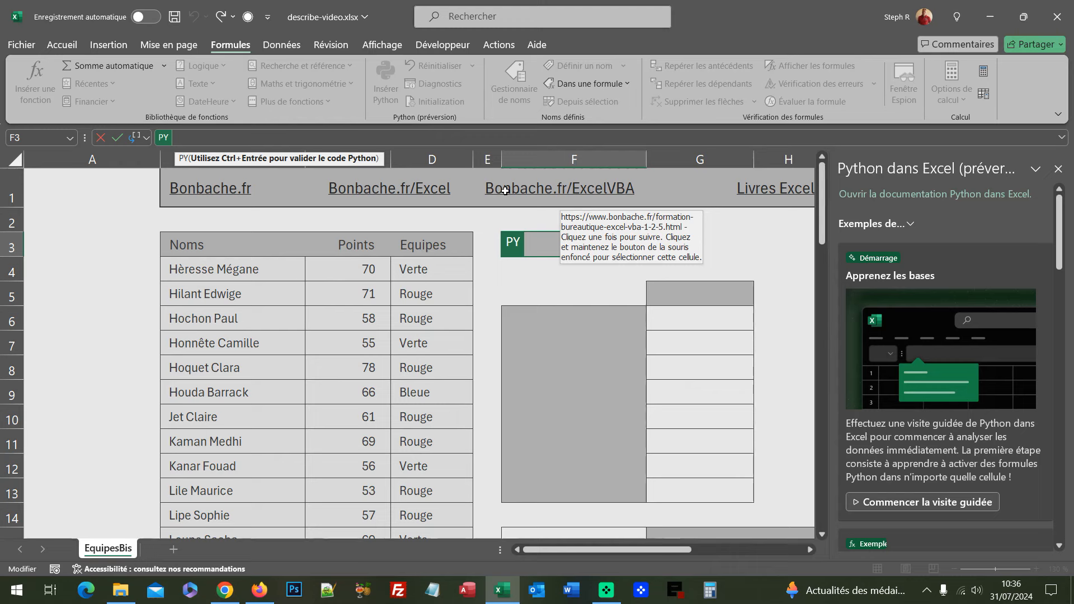
{"action": "left_click", "coordinate": [1058, 169]}
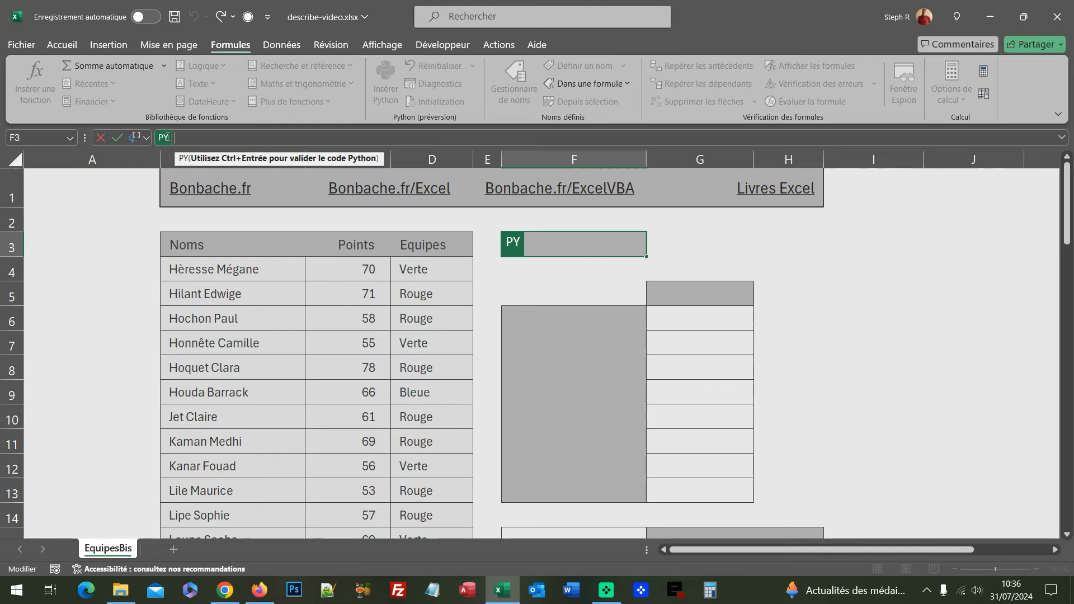
{"action": "type", "text": "tab="}
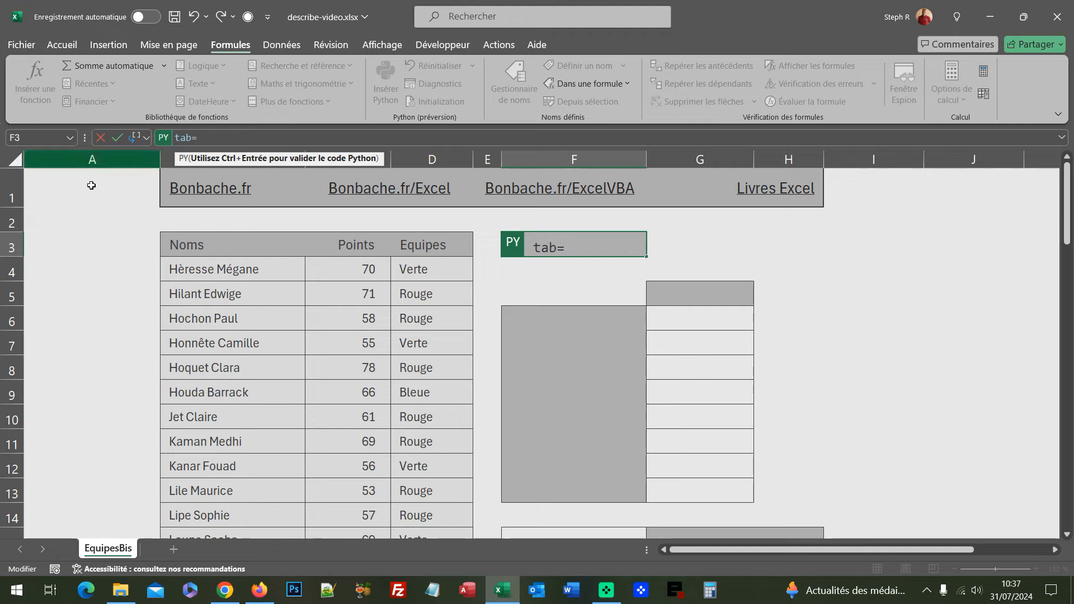
{"action": "left_click_drag", "start_coordinate": [196, 243], "coordinate": [407, 505]}
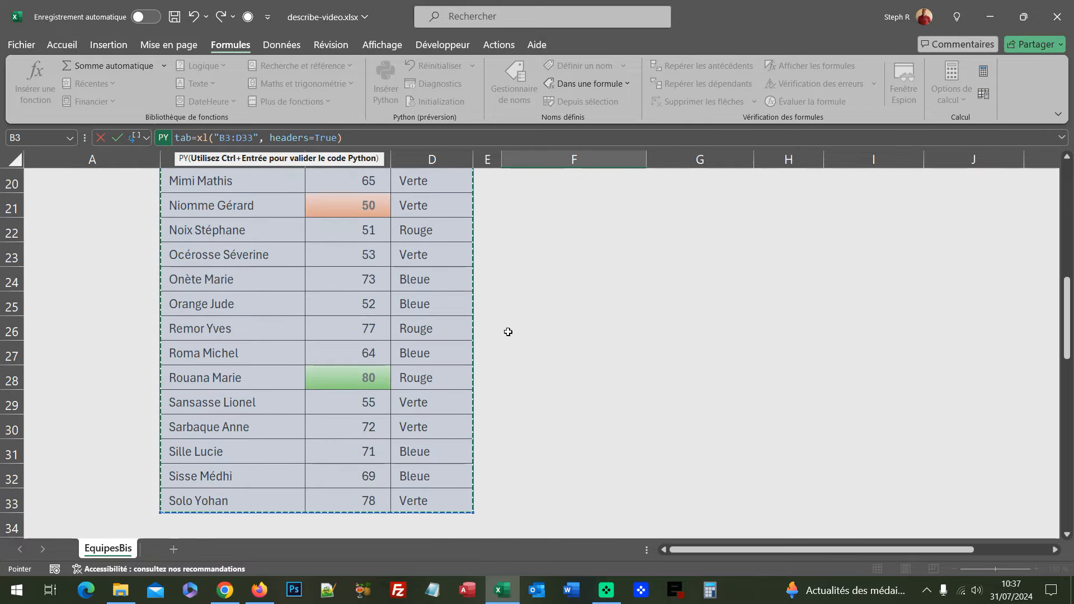
{"action": "scroll", "coordinate": [506, 332], "scroll_direction": "up", "scroll_amount": 6}
{"action": "scroll", "coordinate": [507, 330], "scroll_direction": "up", "scroll_amount": 1}
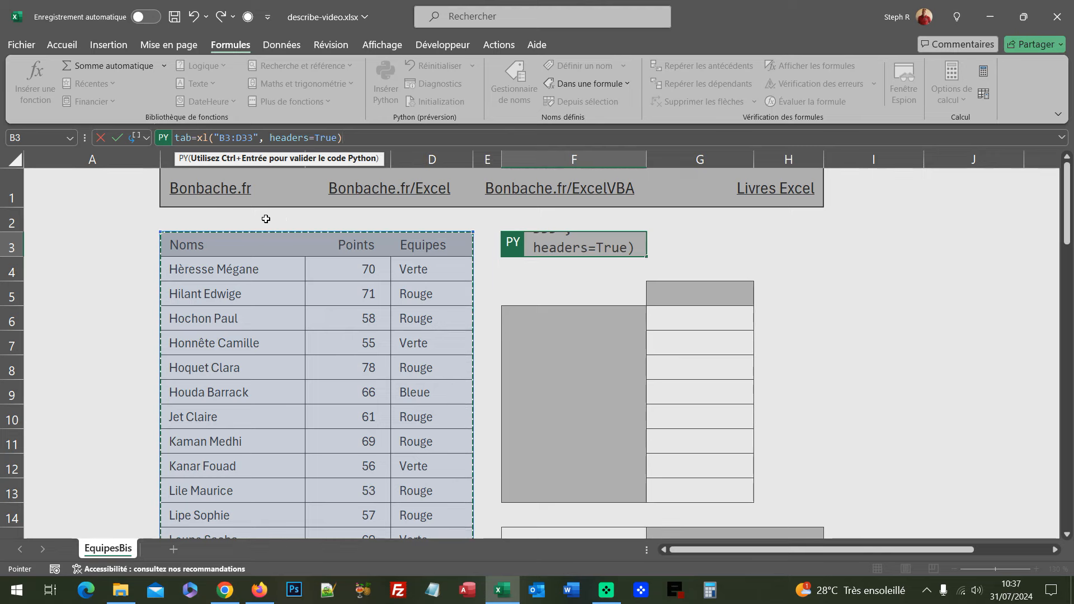
{"action": "key", "text": "ctrl+Return"}
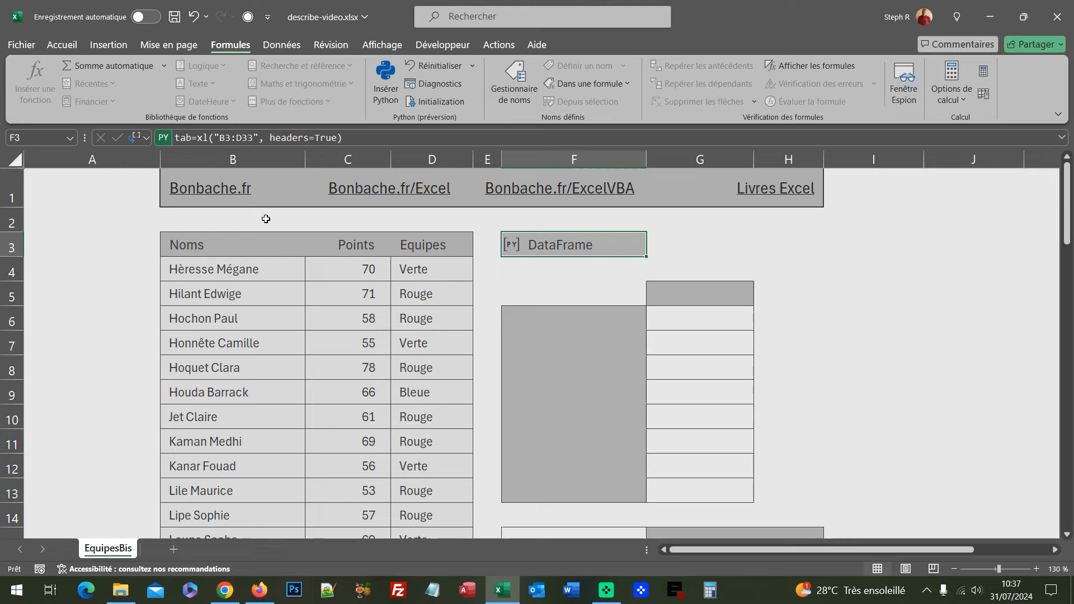
{"action": "left_click", "coordinate": [510, 248]}
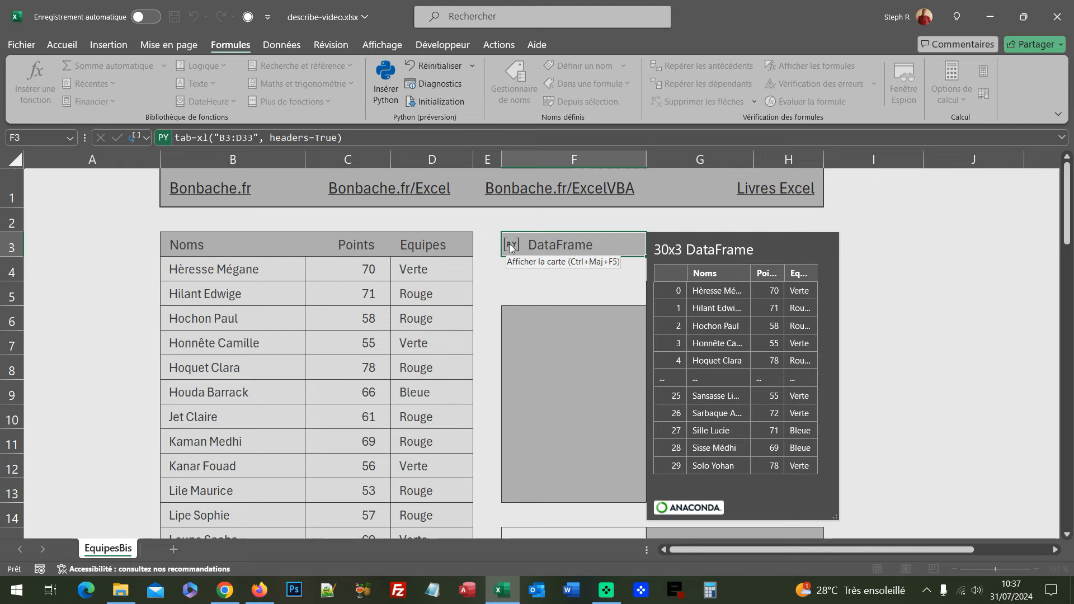
{"action": "left_click", "coordinate": [557, 344]}
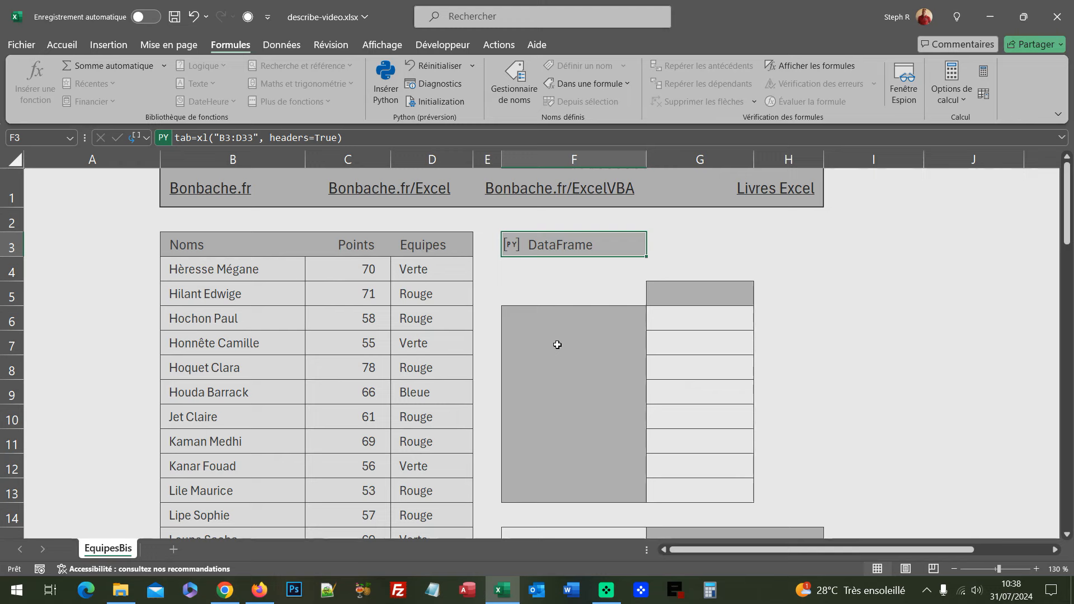
Enter the Python formula tab.describe() in cell F5
{"action": "left_click", "coordinate": [557, 291]}
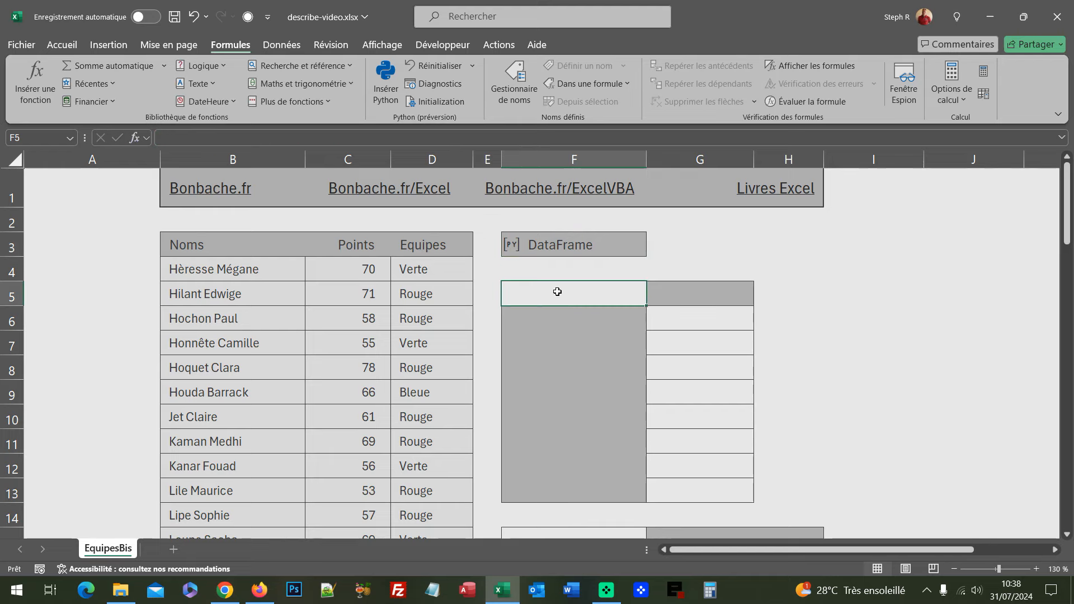
{"action": "key", "text": "ctrl+alt+shift+p"}
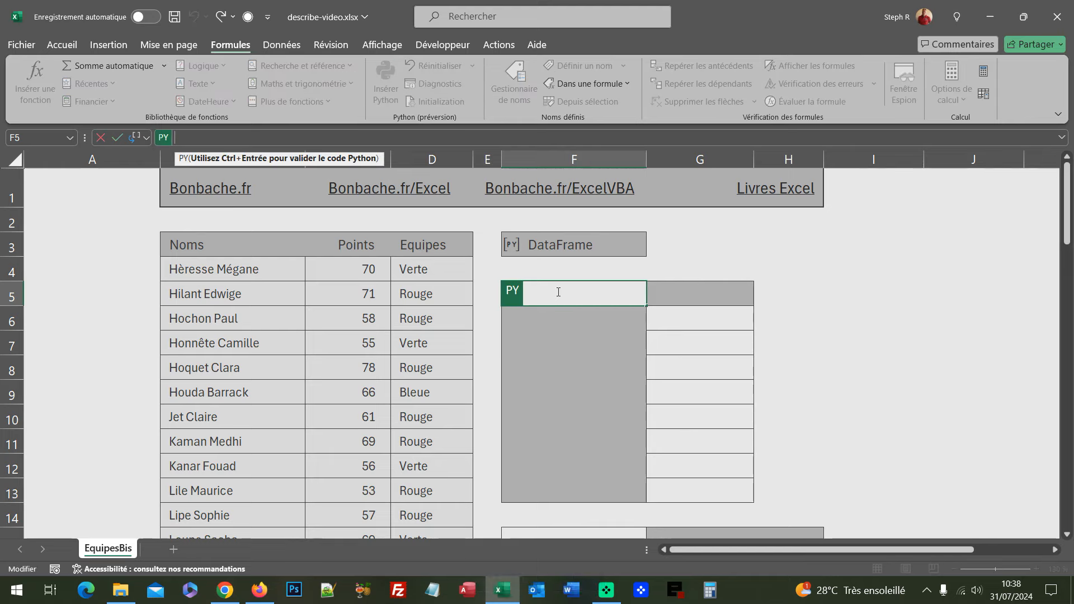
{"action": "type", "text": "tab"}
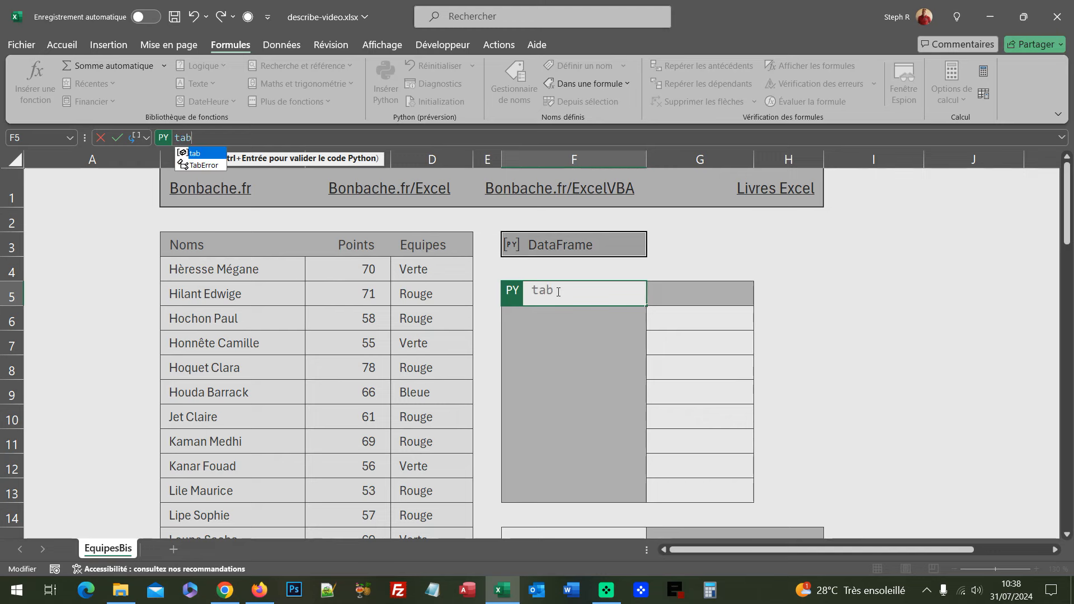
{"action": "type", "text": ".descr"}
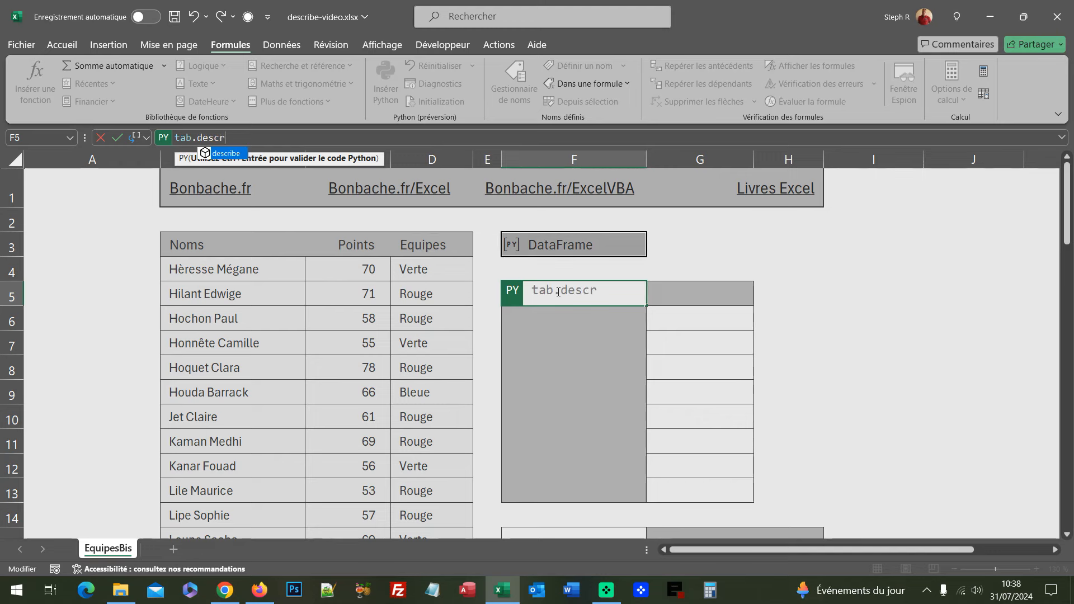
{"action": "type", "text": "ibe("}
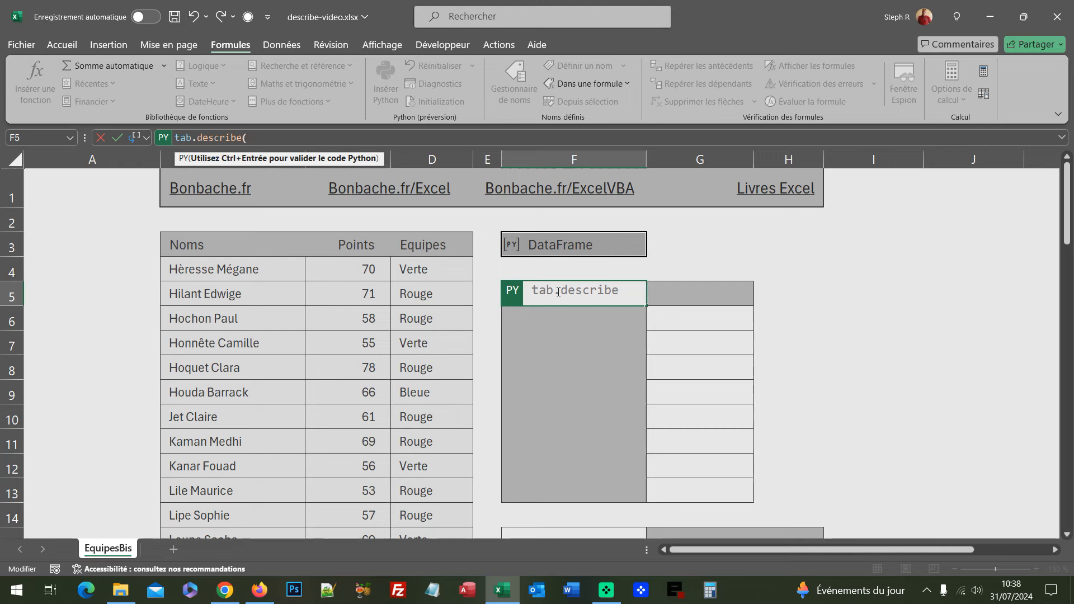
{"action": "type", "text": ")"}
{"action": "key", "text": "ctrl+Return"}
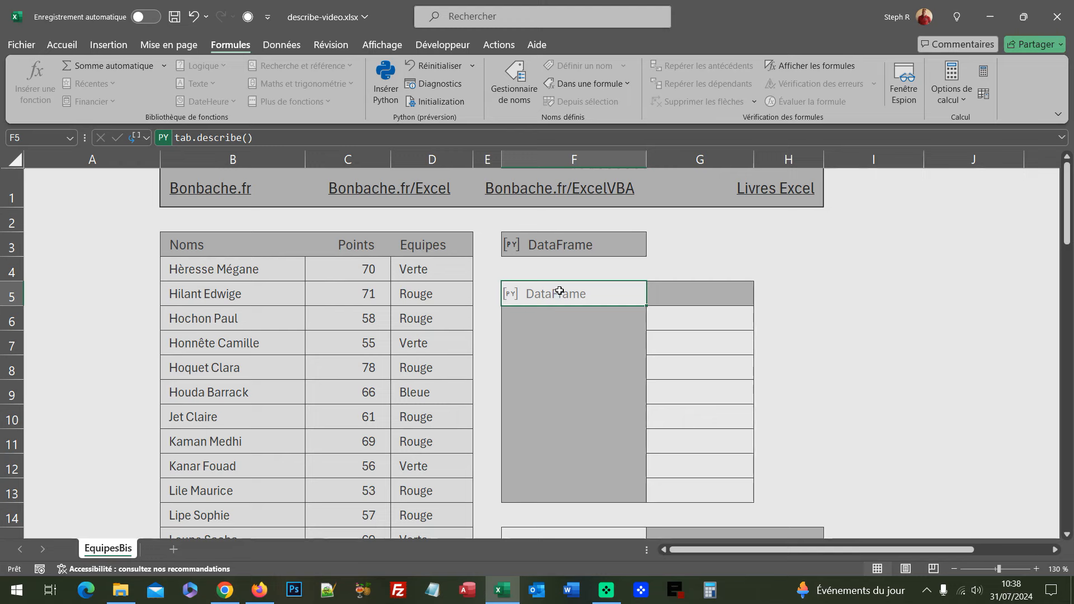
Set the Python output of the describe formula in F5 to Excel values
{"action": "left_click", "coordinate": [182, 156]}
{"action": "left_click", "coordinate": [146, 138]}
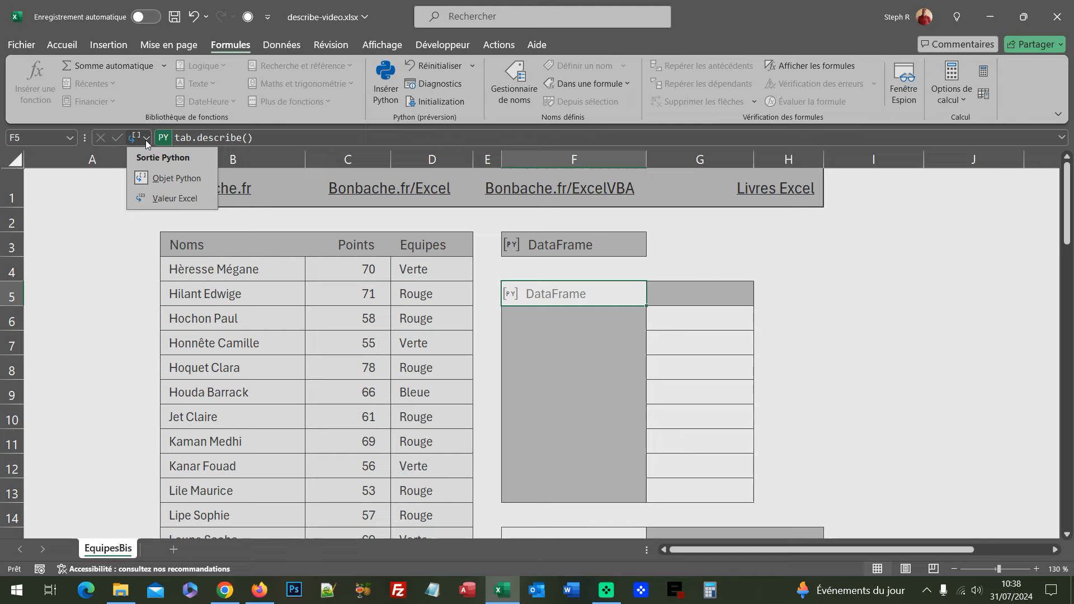
{"action": "left_click", "coordinate": [169, 198]}
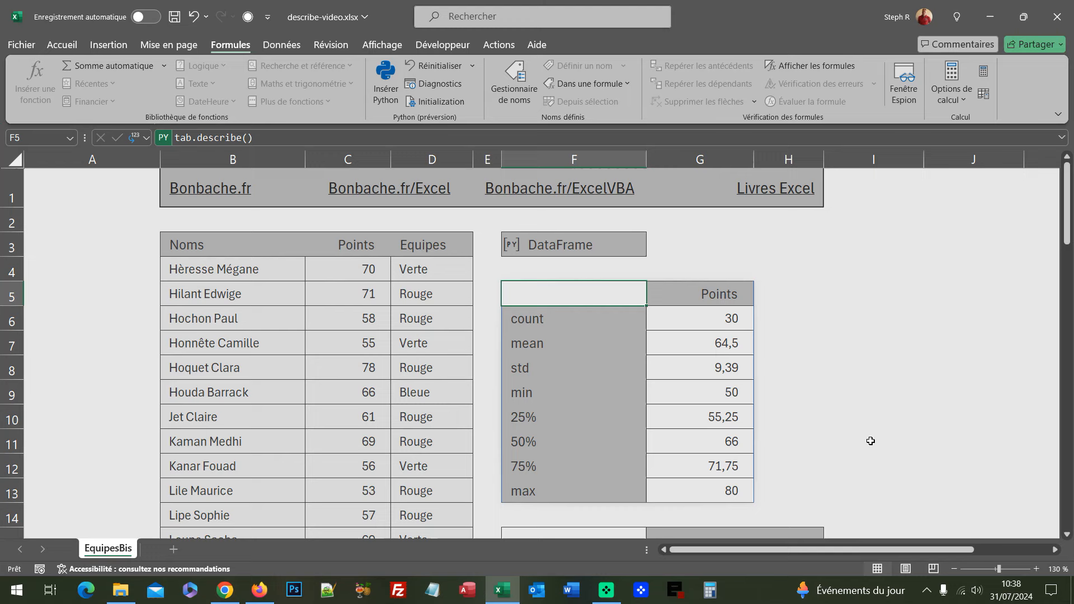
Review the Points statistics one by one in G6 to G13, from count down to max
{"action": "left_click", "coordinate": [685, 321]}
{"action": "key", "text": "Down"}
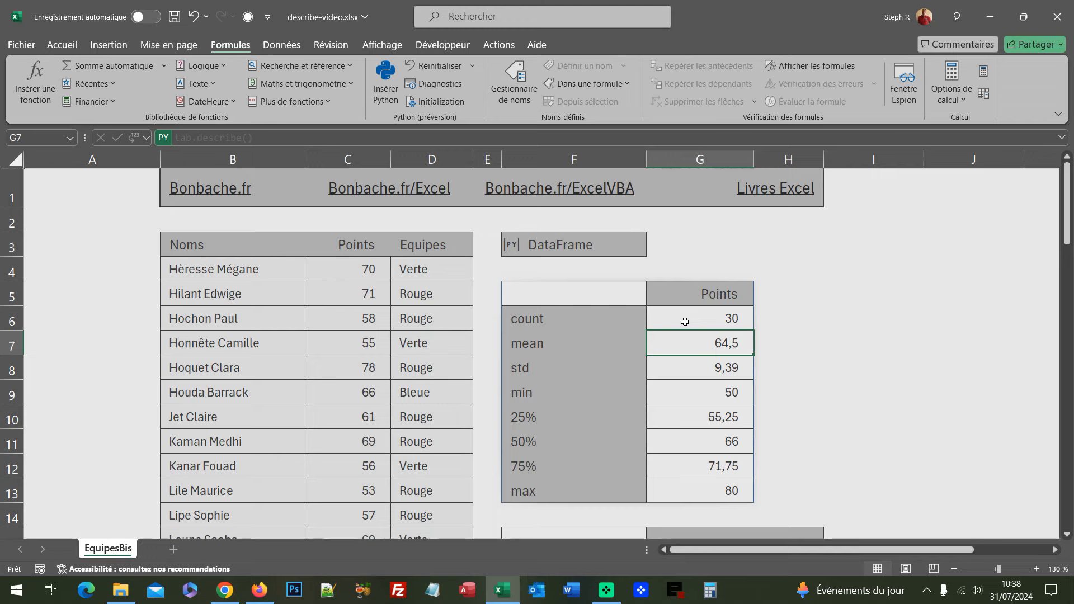
{"action": "key", "text": "Down"}
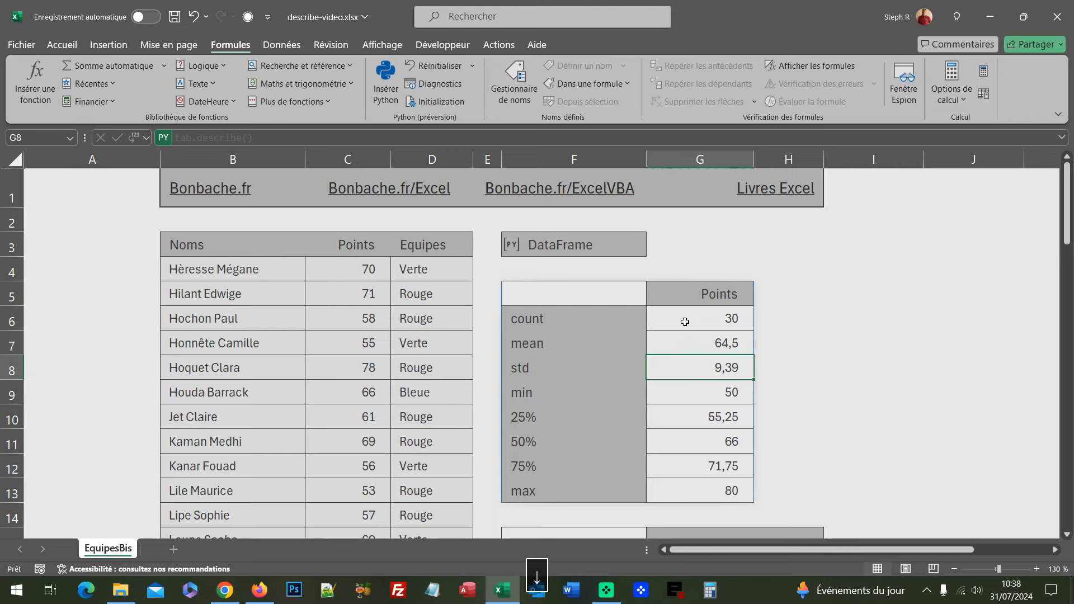
{"action": "key", "text": "Down"}
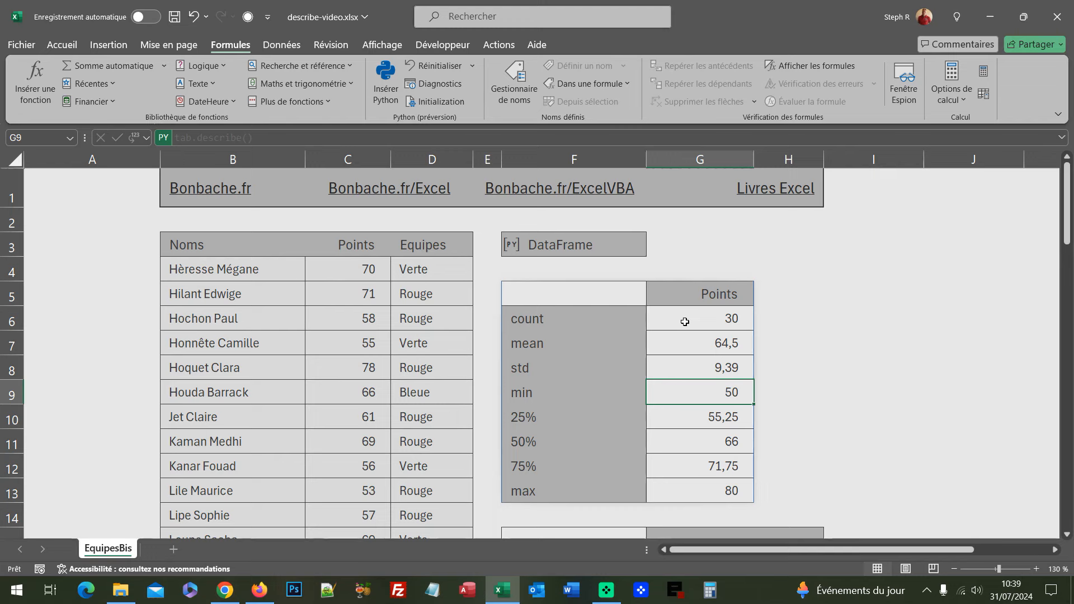
{"action": "key", "text": "Down"}
{"action": "key", "text": "Down"}
{"action": "key", "text": "Down"}
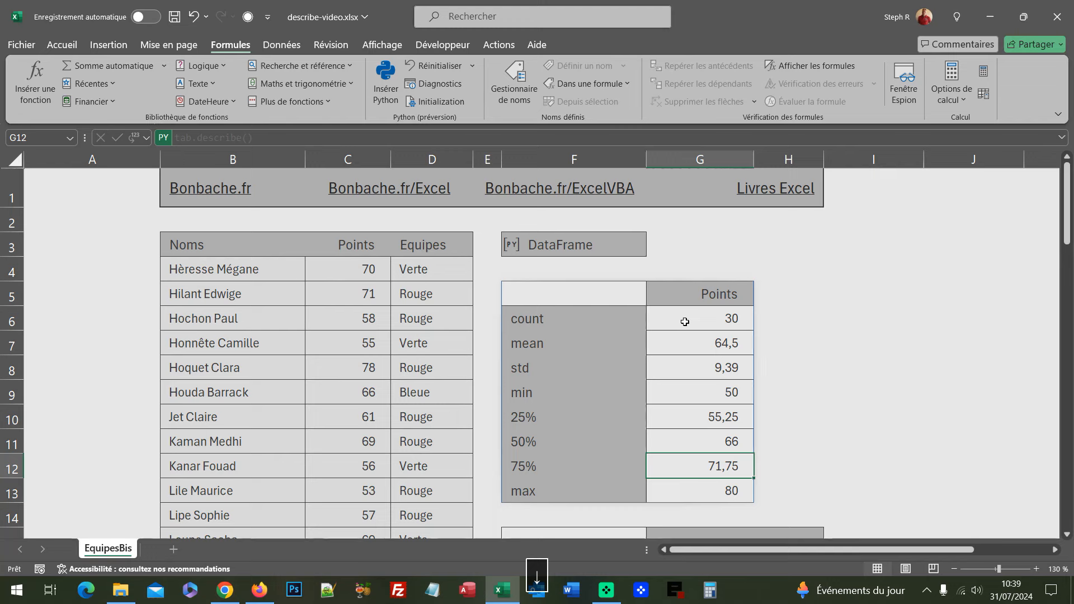
{"action": "key", "text": "Down"}
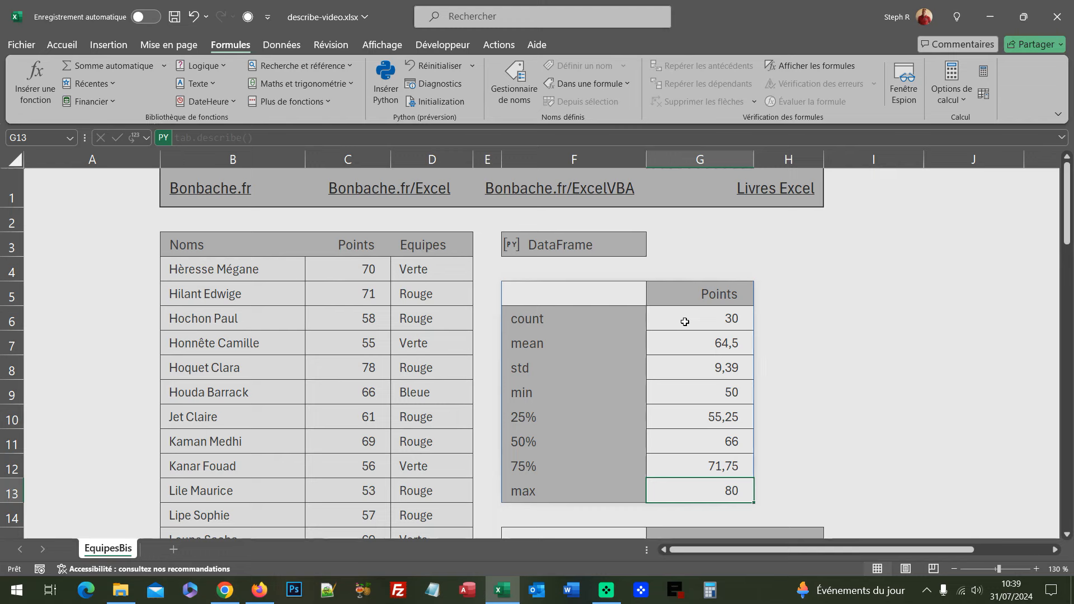
Enter the Python formula tab.describe(exclude=[np.number]) in cell F15
{"action": "scroll", "coordinate": [684, 322], "scroll_direction": "down", "scroll_amount": 3}
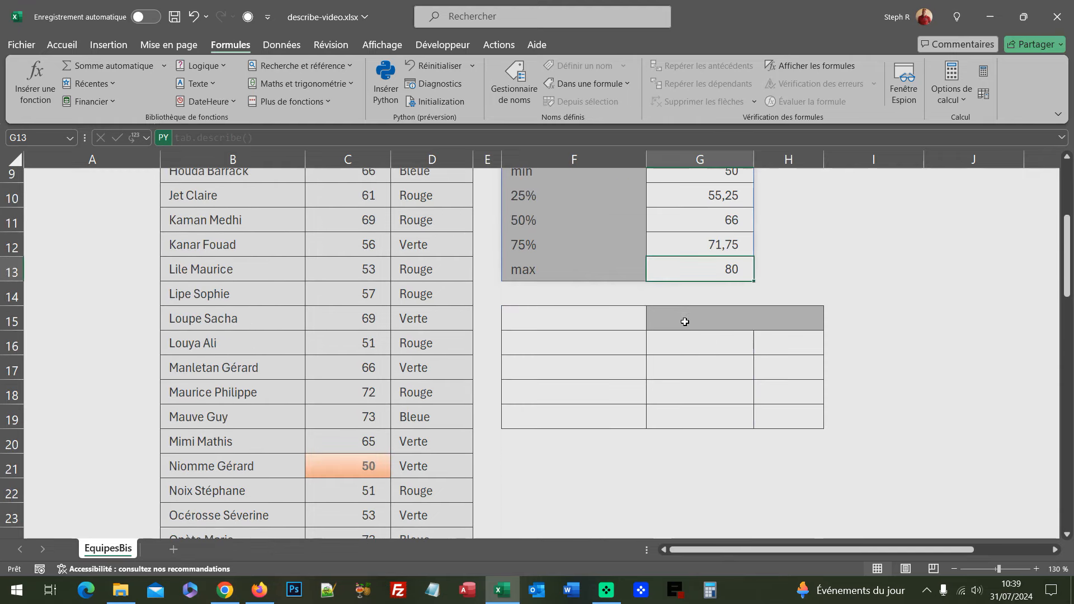
{"action": "left_click", "coordinate": [556, 320]}
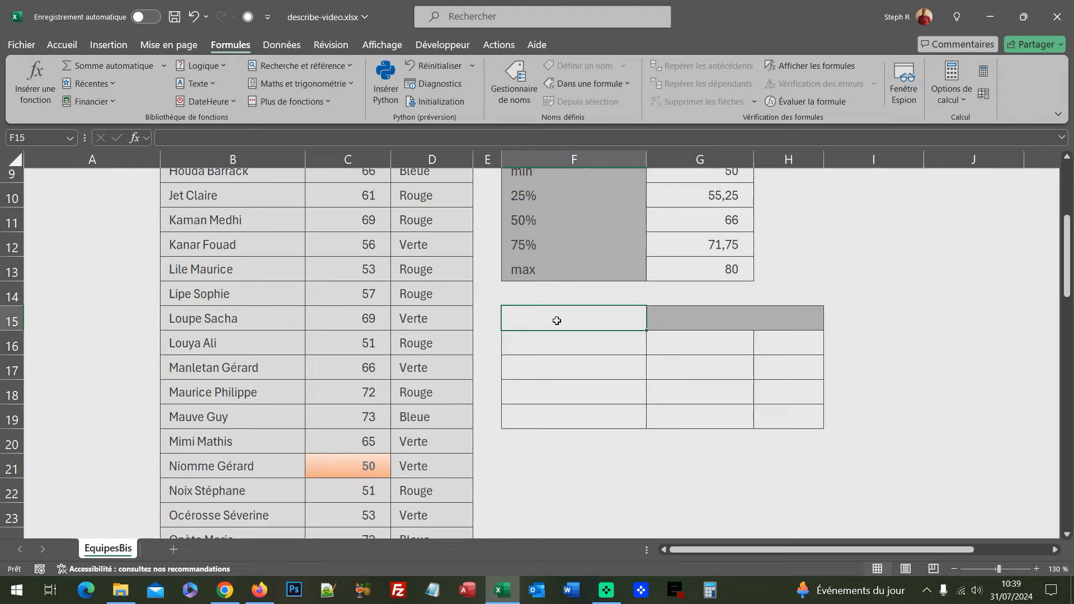
{"action": "key", "text": "ctrl+alt+shift+p"}
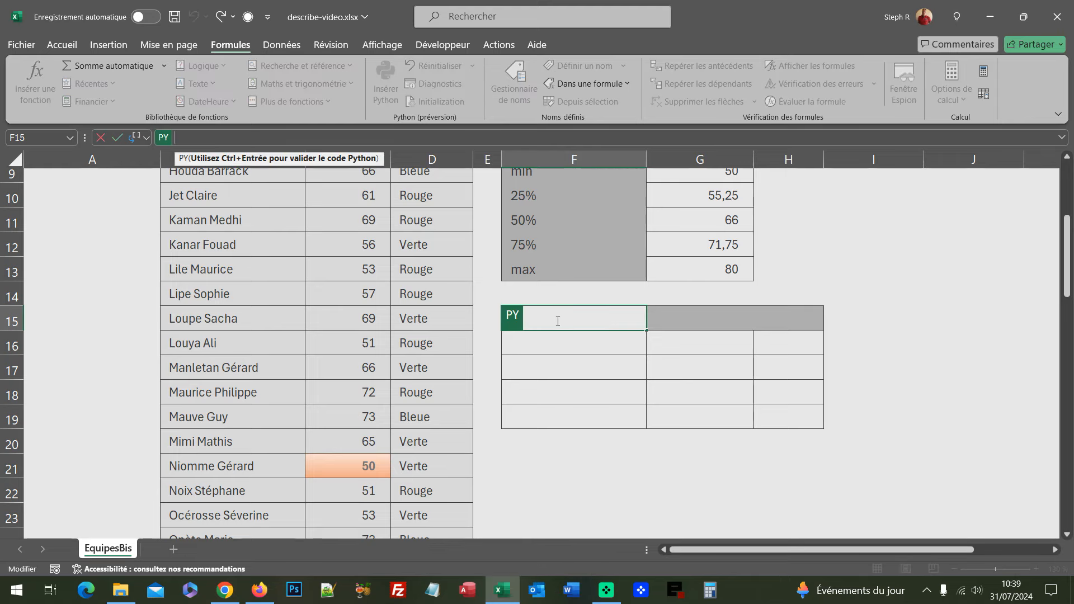
{"action": "type", "text": "tab"}
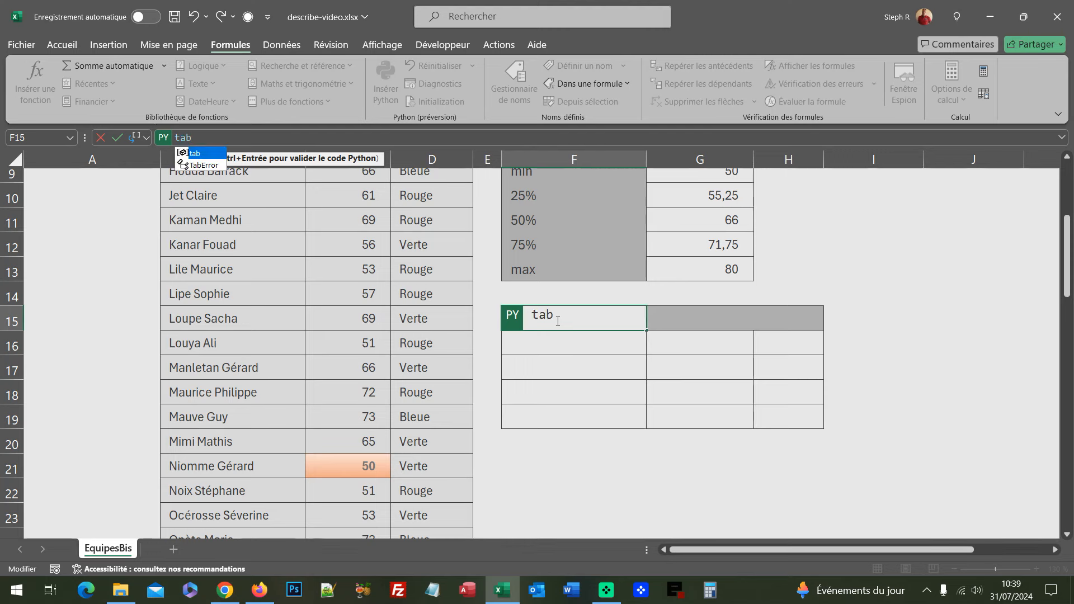
{"action": "type", "text": ".desc"}
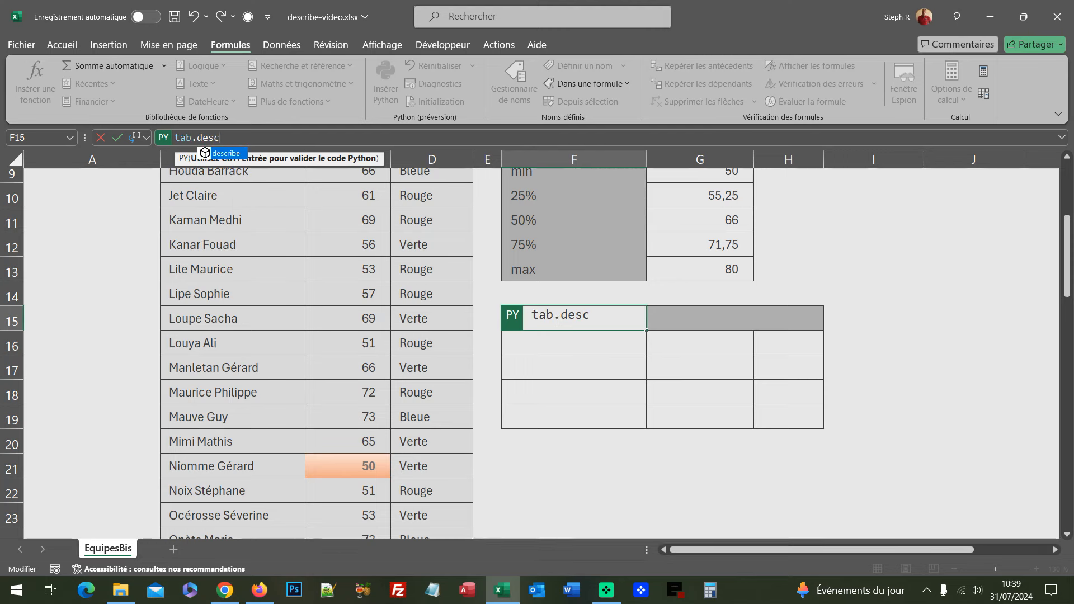
{"action": "type", "text": "ribe("}
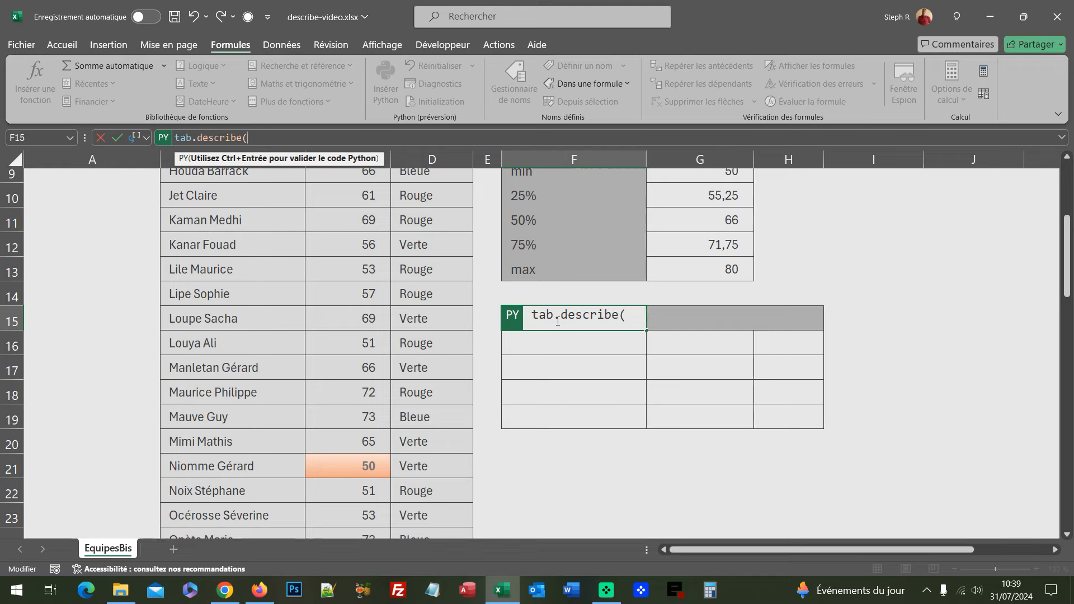
{"action": "type", "text": "exclud"}
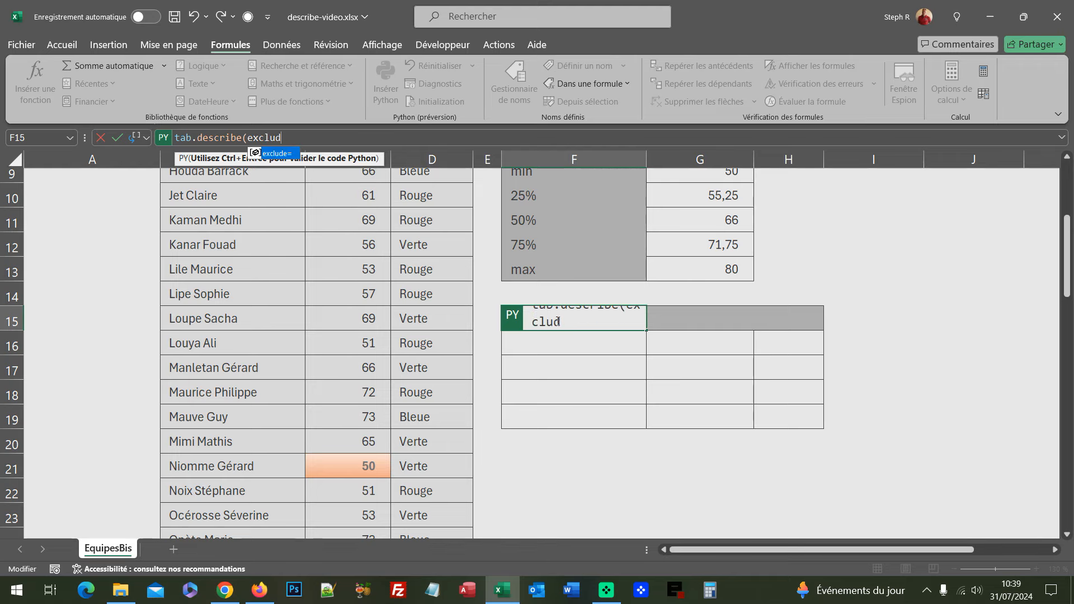
{"action": "type", "text": "e="}
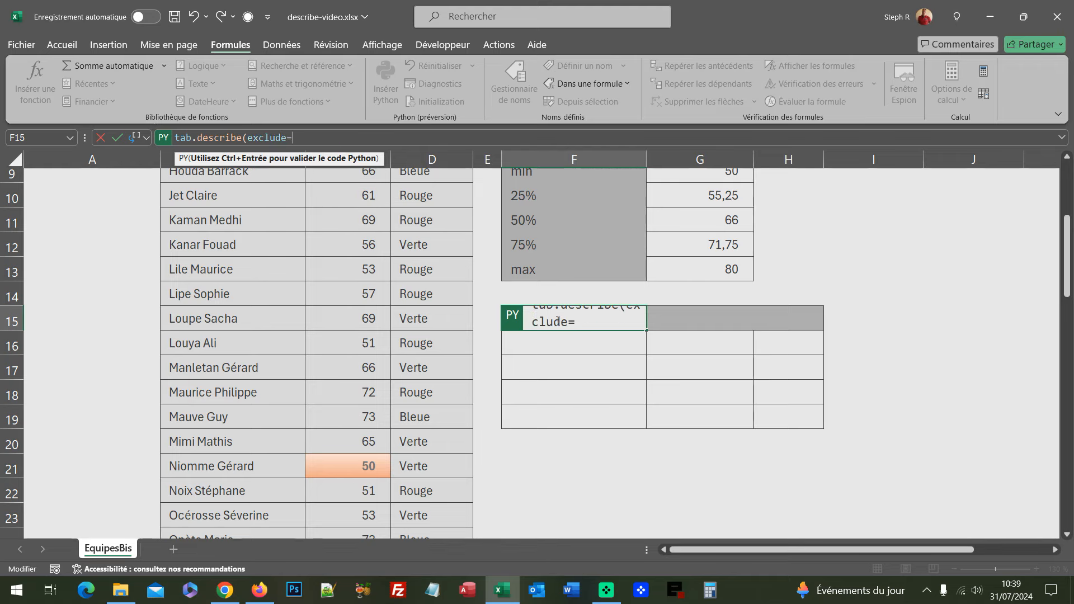
{"action": "type", "text": "["}
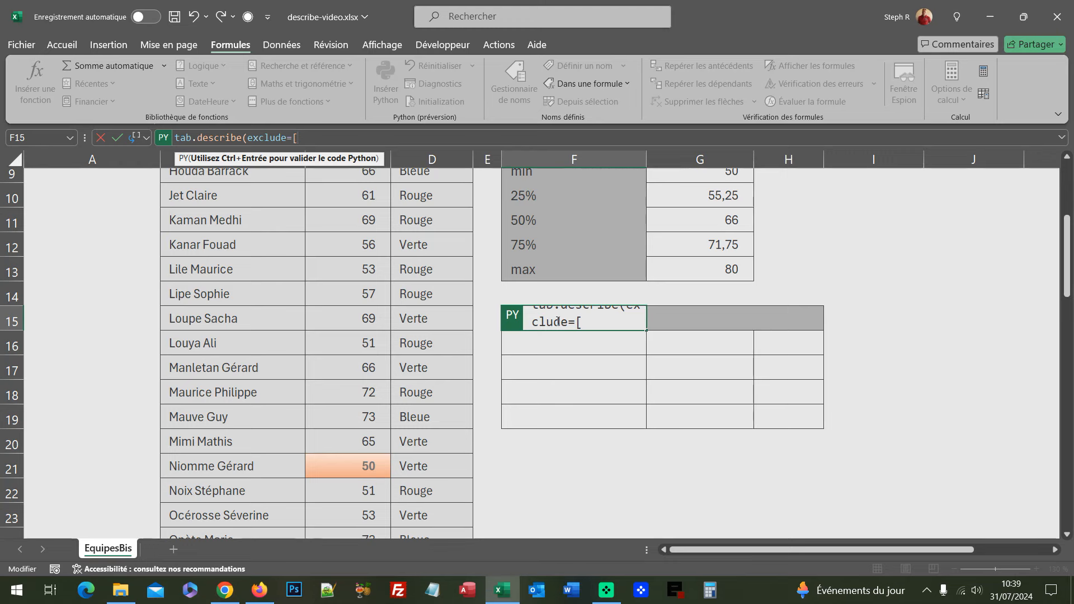
{"action": "type", "text": "np.number"}
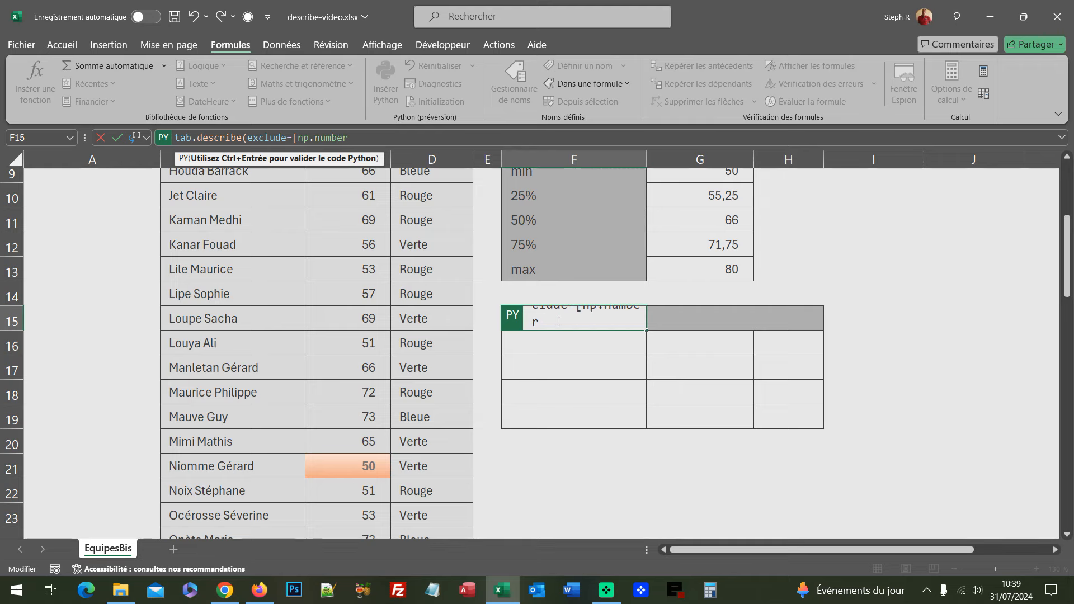
{"action": "type", "text": "]"}
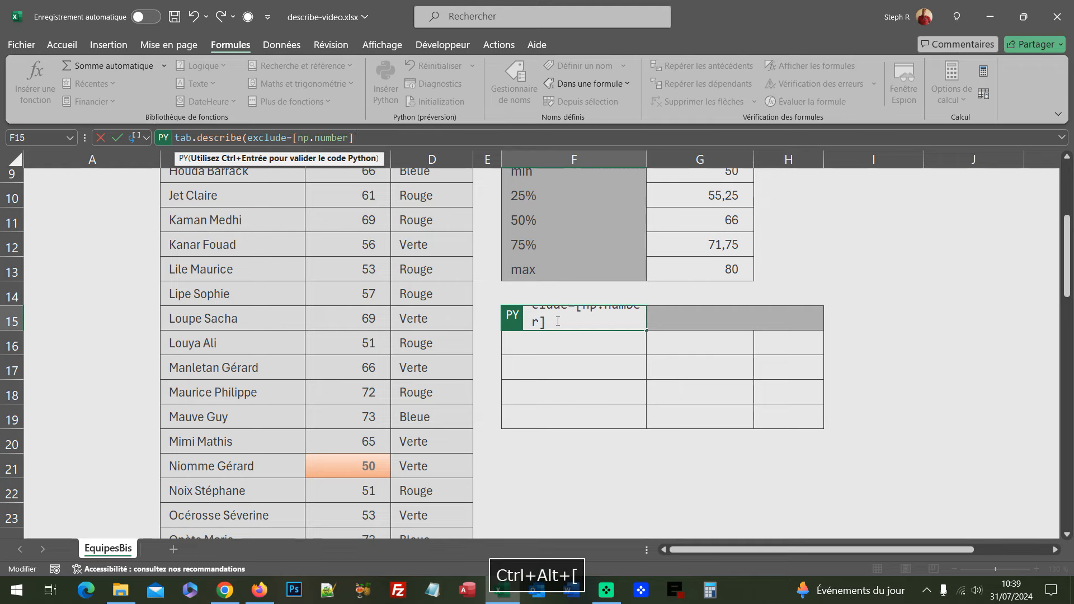
{"action": "type", "text": ")"}
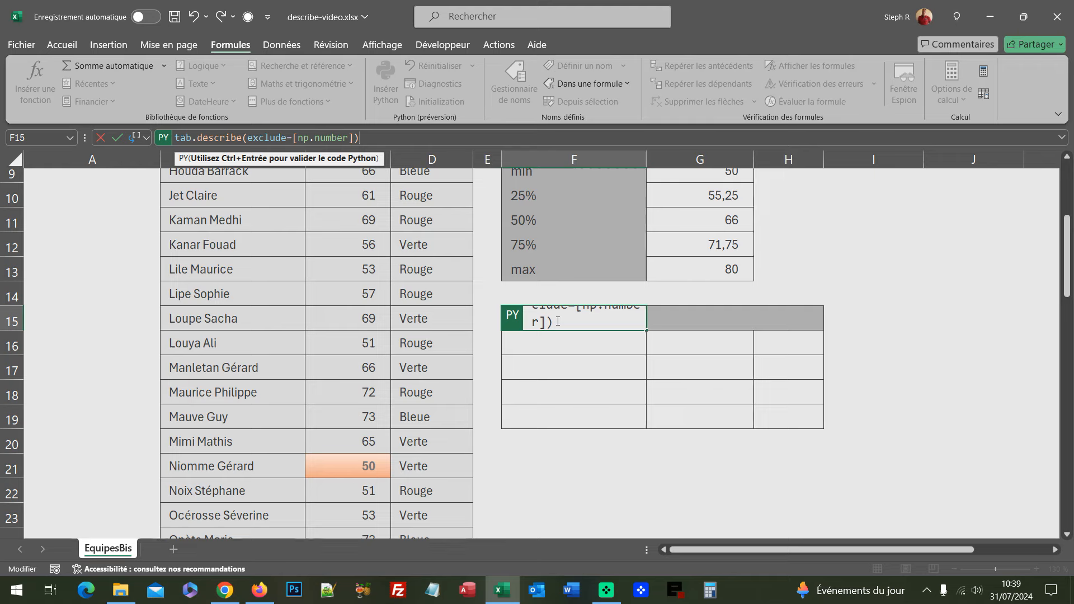
{"action": "key", "text": "ctrl+Return"}
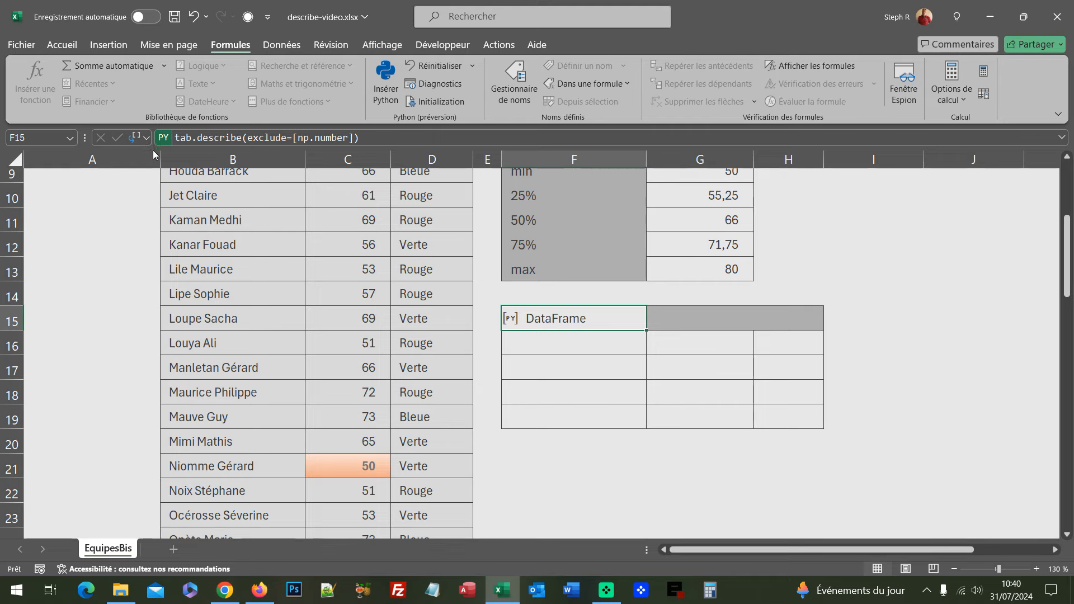
Set the Python output of the describe formula in F15 to Excel values
{"action": "left_click", "coordinate": [148, 142]}
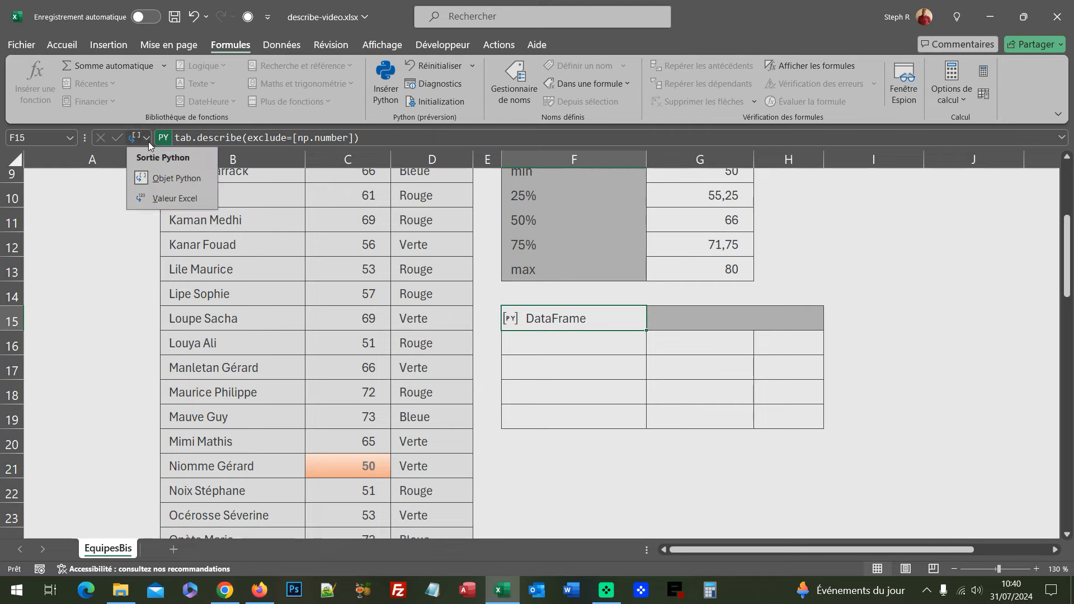
{"action": "left_click", "coordinate": [174, 199]}
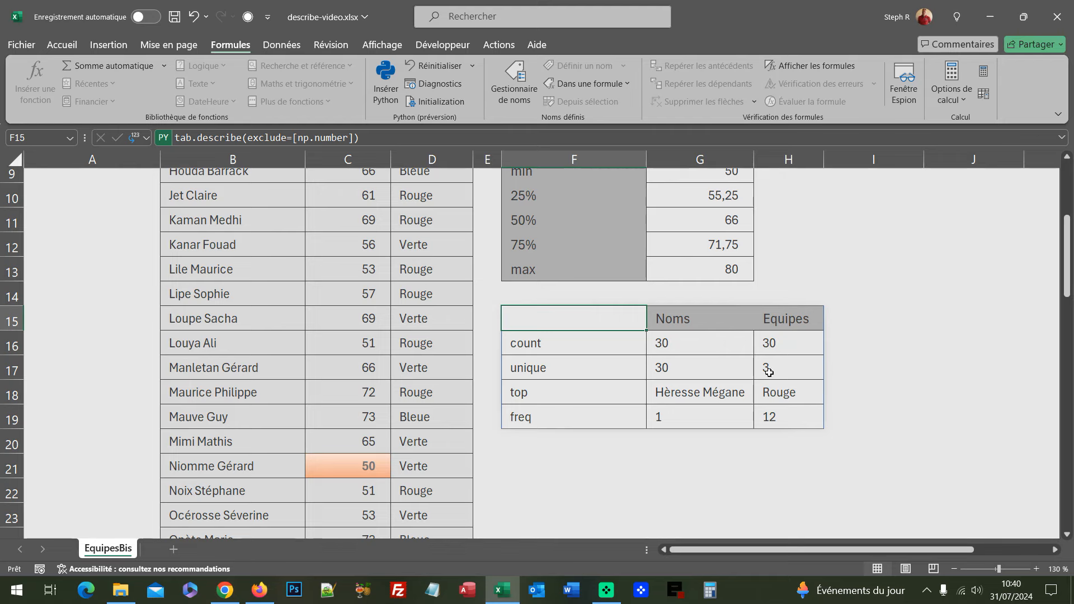
Review the count and unique values for Noms in G16 and G17, and the unique, top and freq values for Equipes in H17 to H19
{"action": "left_click", "coordinate": [718, 346]}
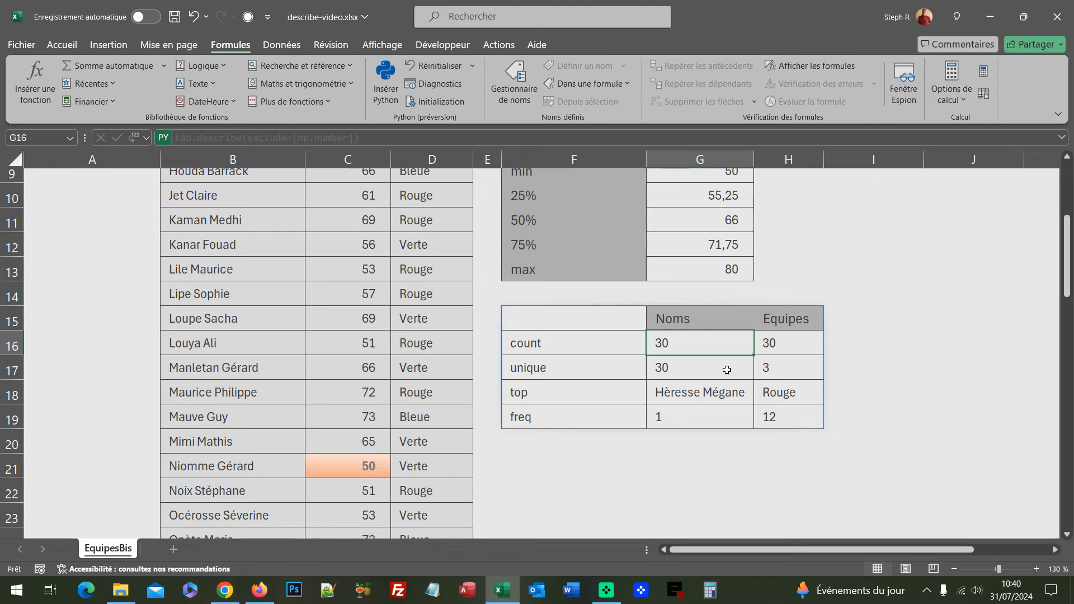
{"action": "left_click", "coordinate": [727, 370]}
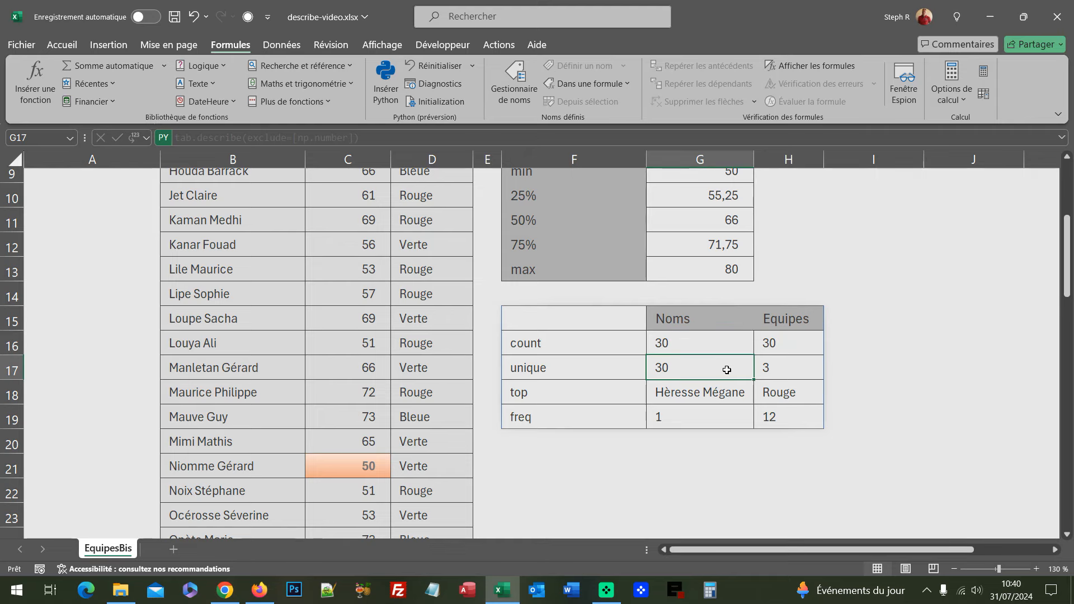
{"action": "left_click", "coordinate": [796, 371]}
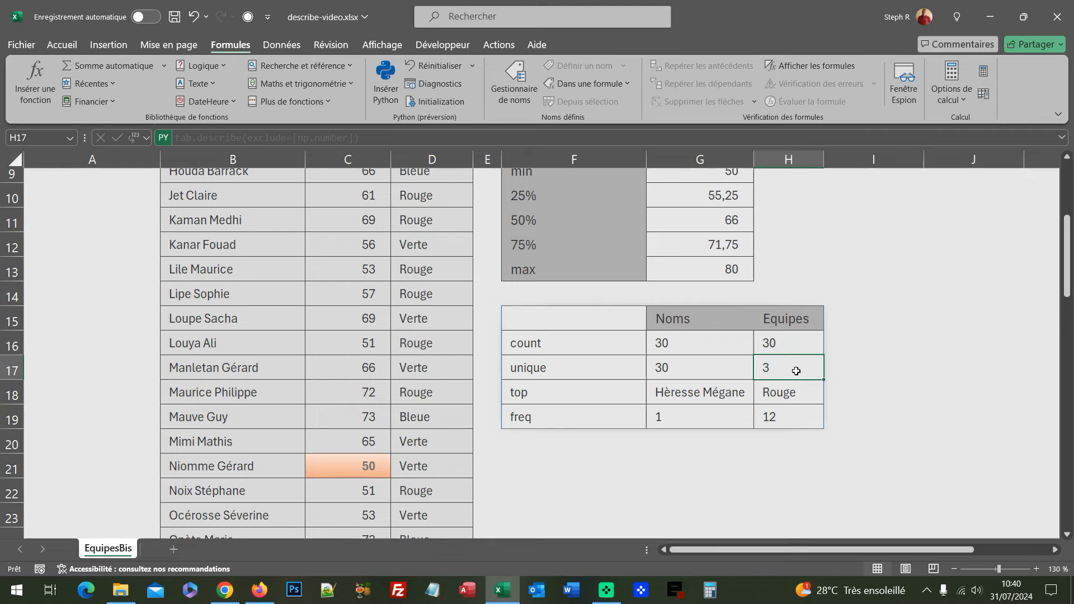
{"action": "left_click", "coordinate": [811, 395]}
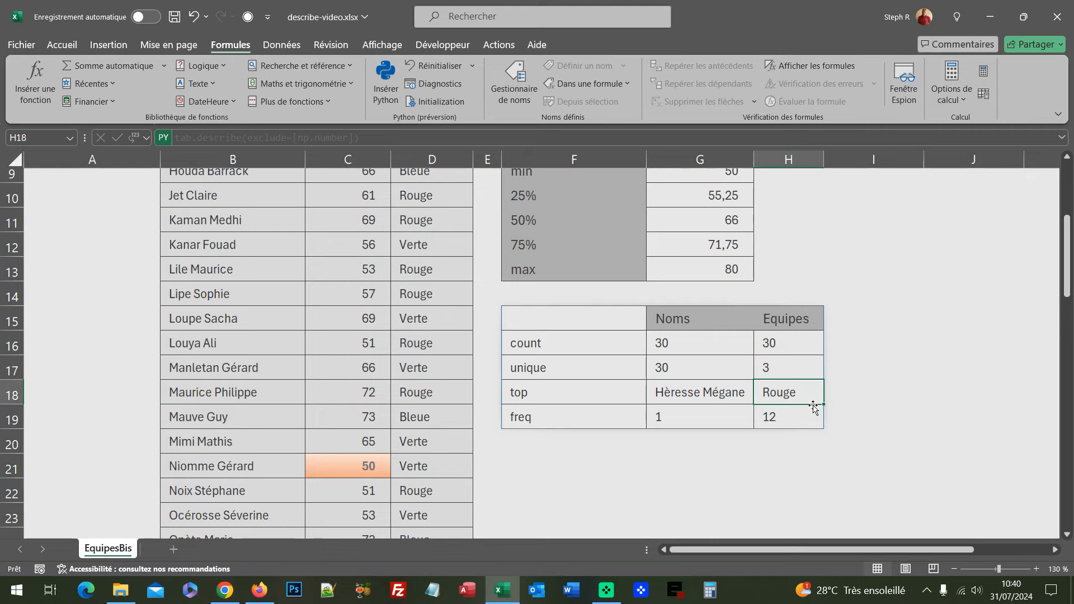
{"action": "left_click", "coordinate": [813, 413]}
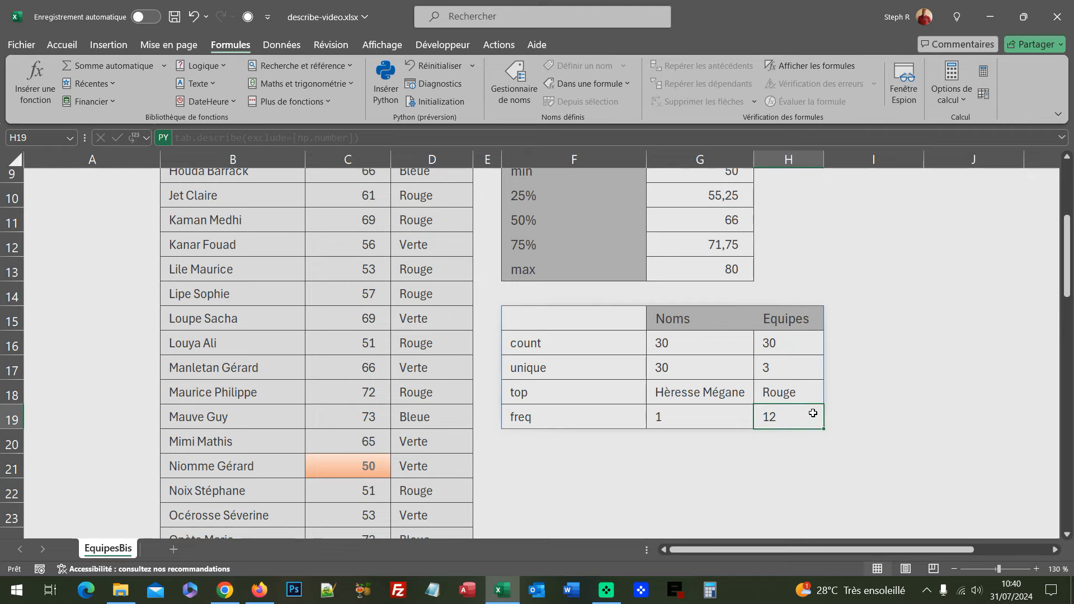